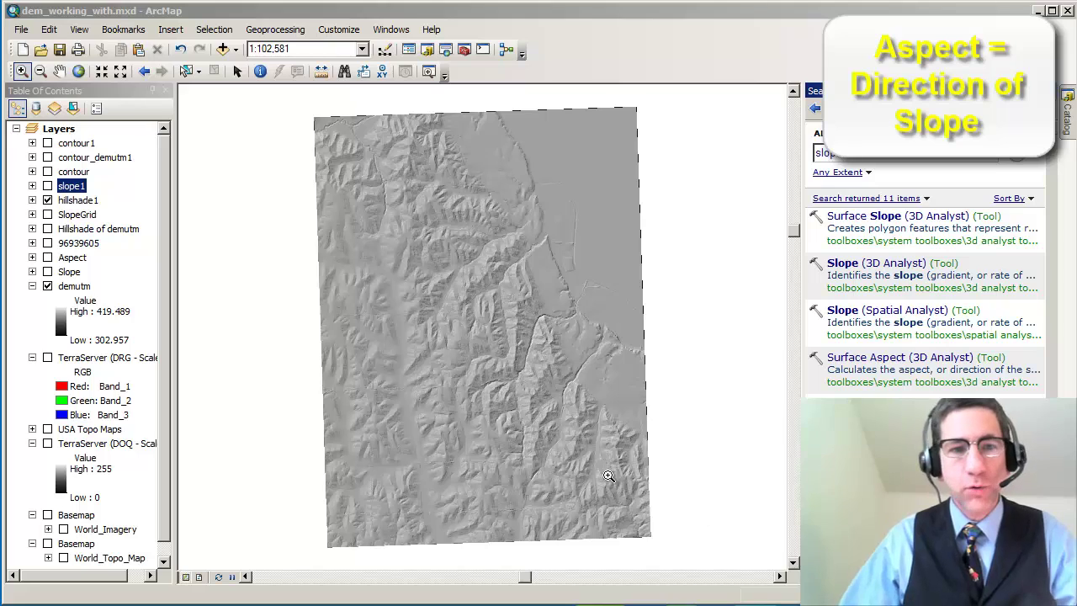
click(47, 200)
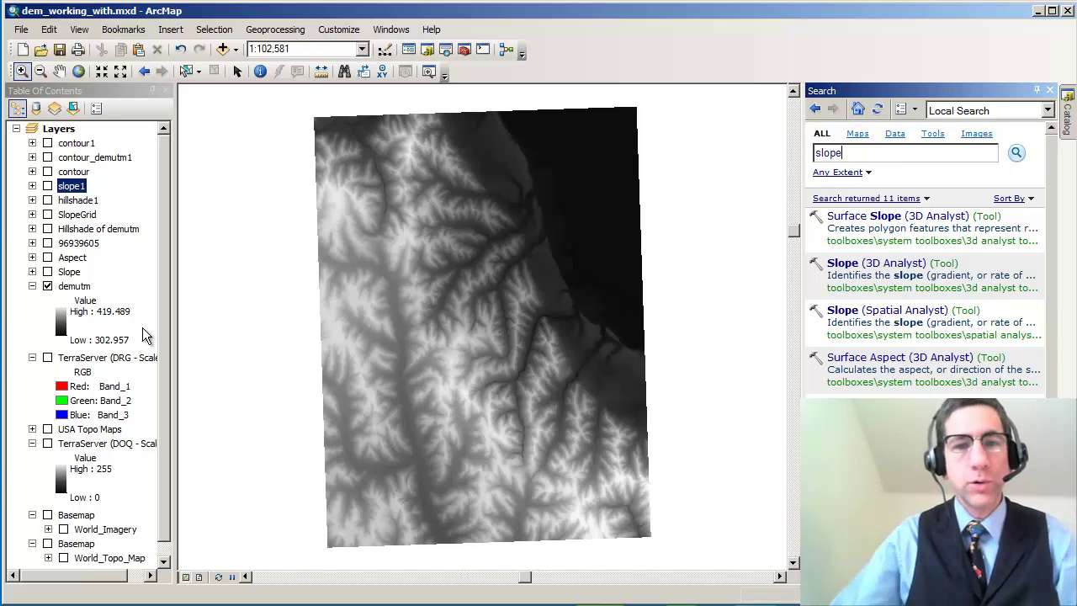
Search for 'aspect' instead of 'slope' and open the Spatial Analyst Aspect tool.
double_click(844, 152)
text(aspec)
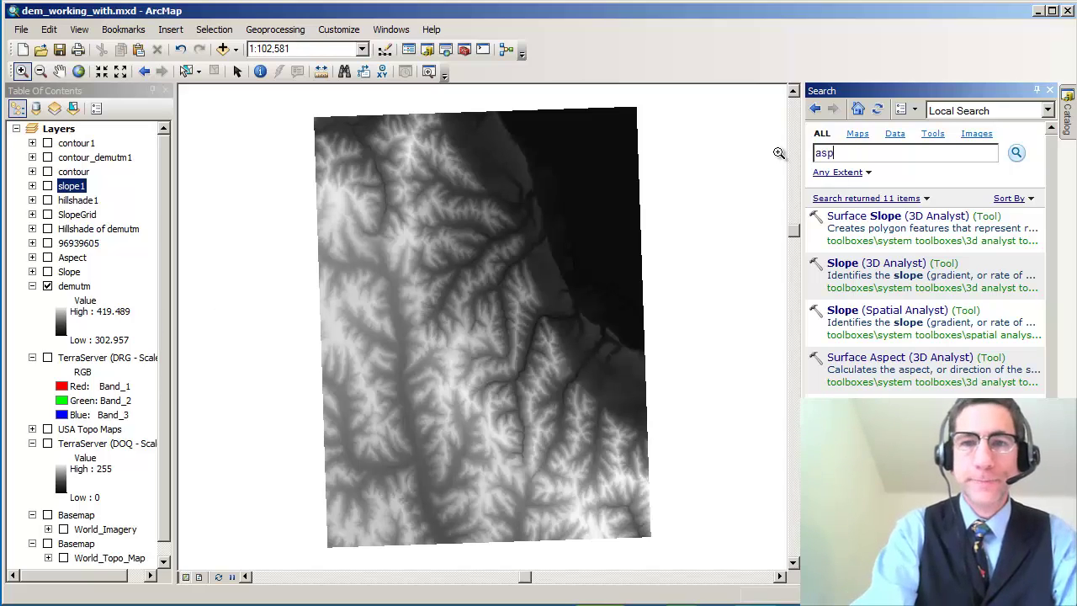
text(t)
key(Return)
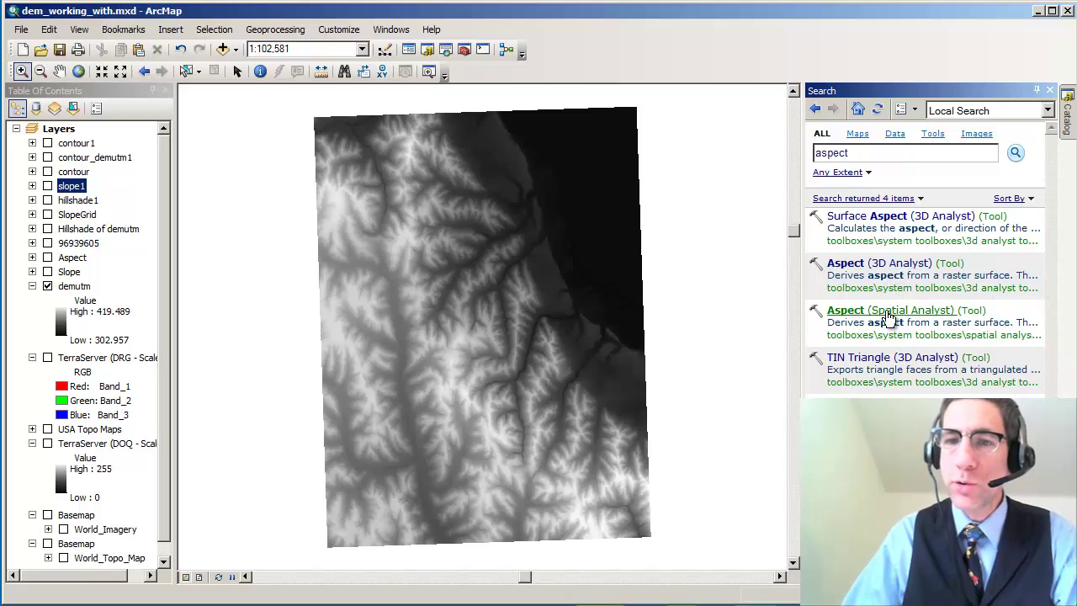
click(885, 311)
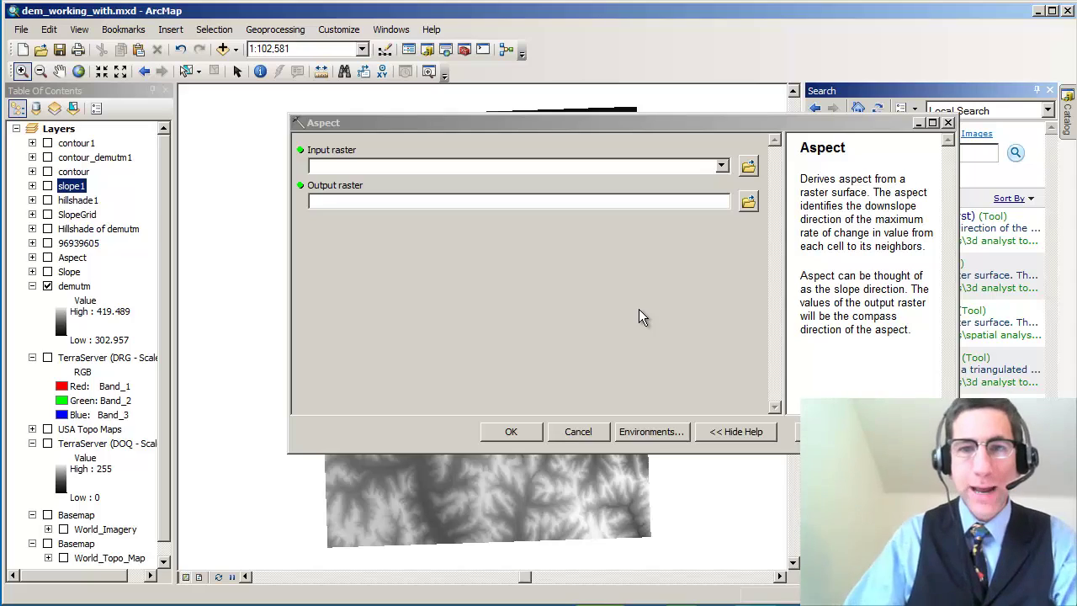
Use demutm as the Aspect input raster and name the output raster aspect1.
click(721, 166)
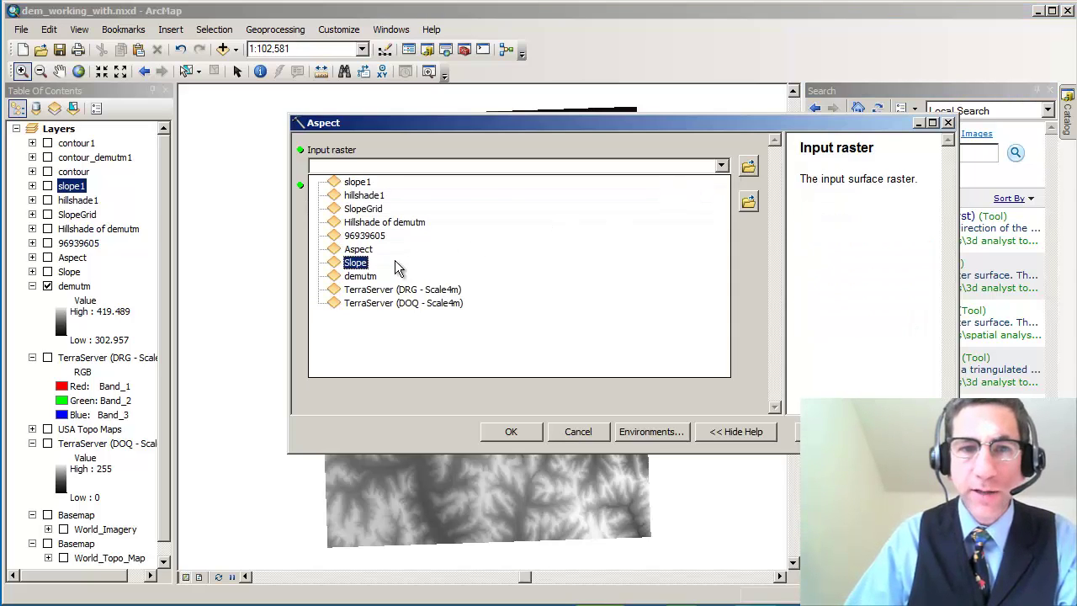
click(362, 278)
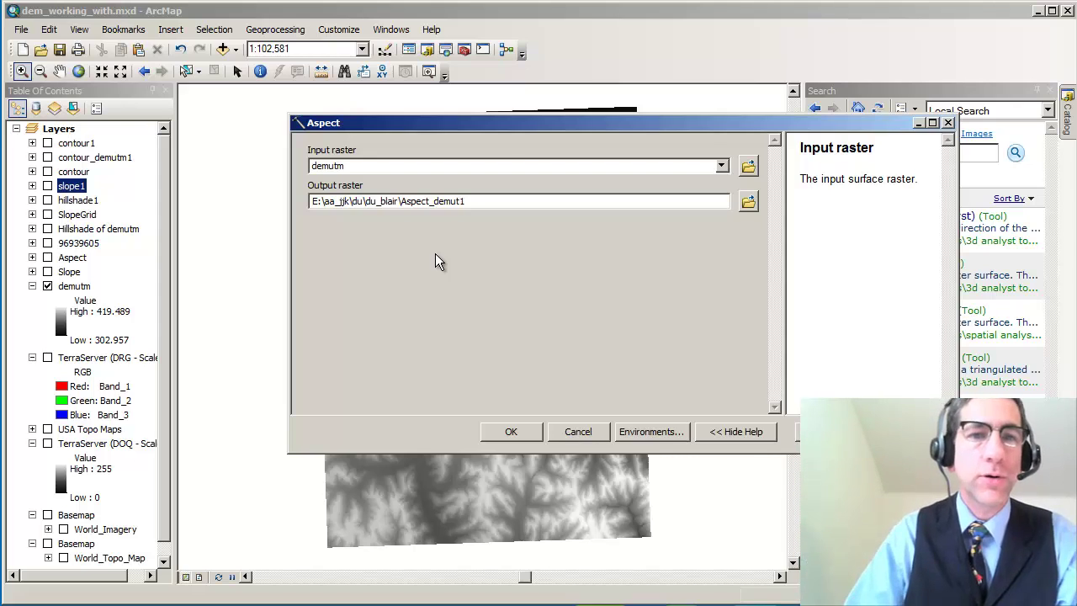
click(408, 204)
drag(402, 205, 475, 206)
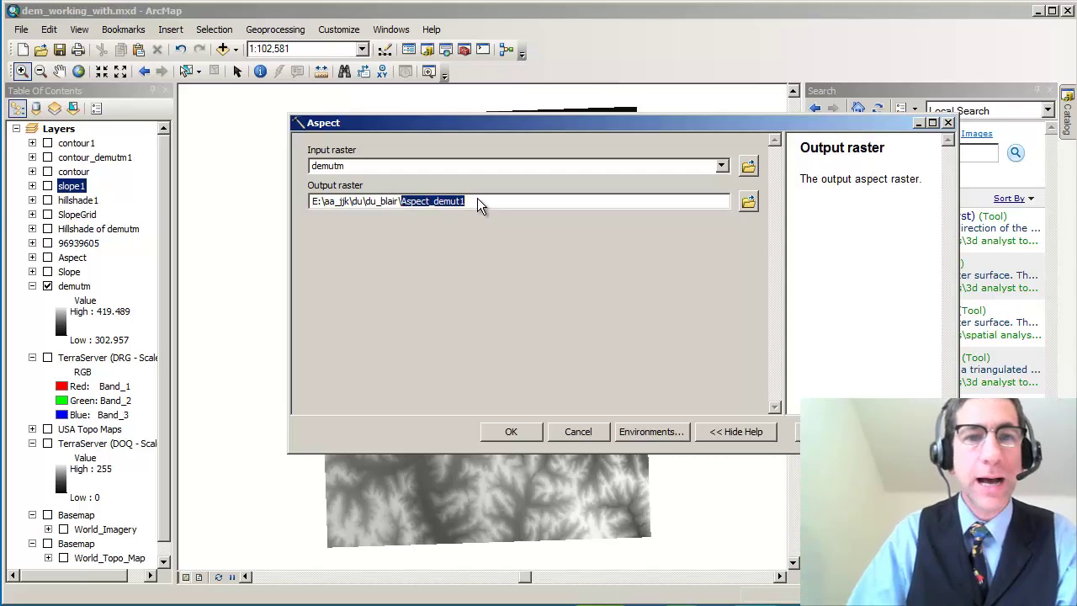
text(a)
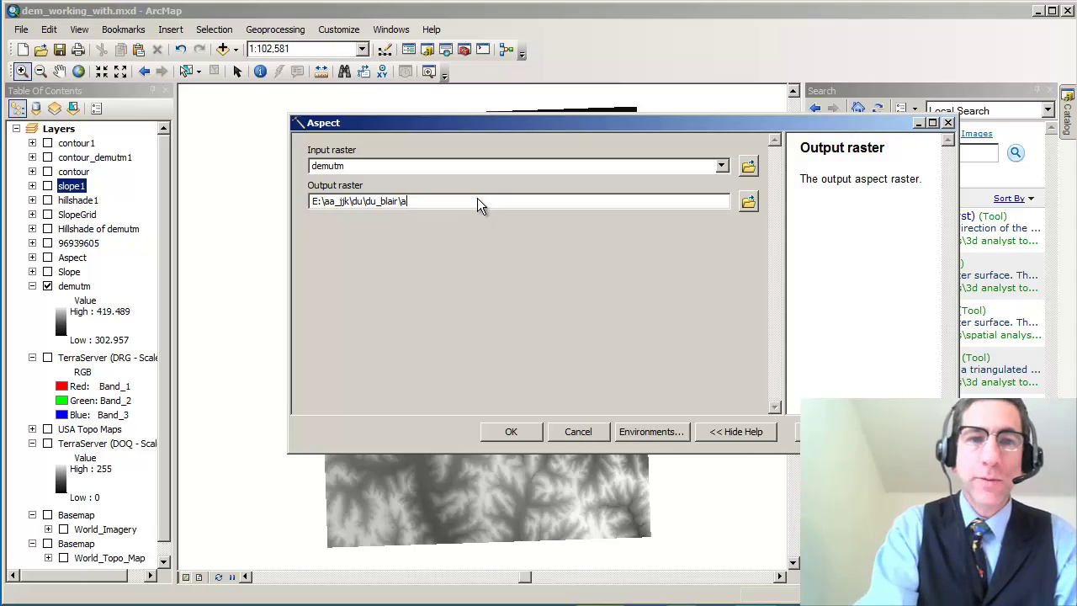
text(de1)
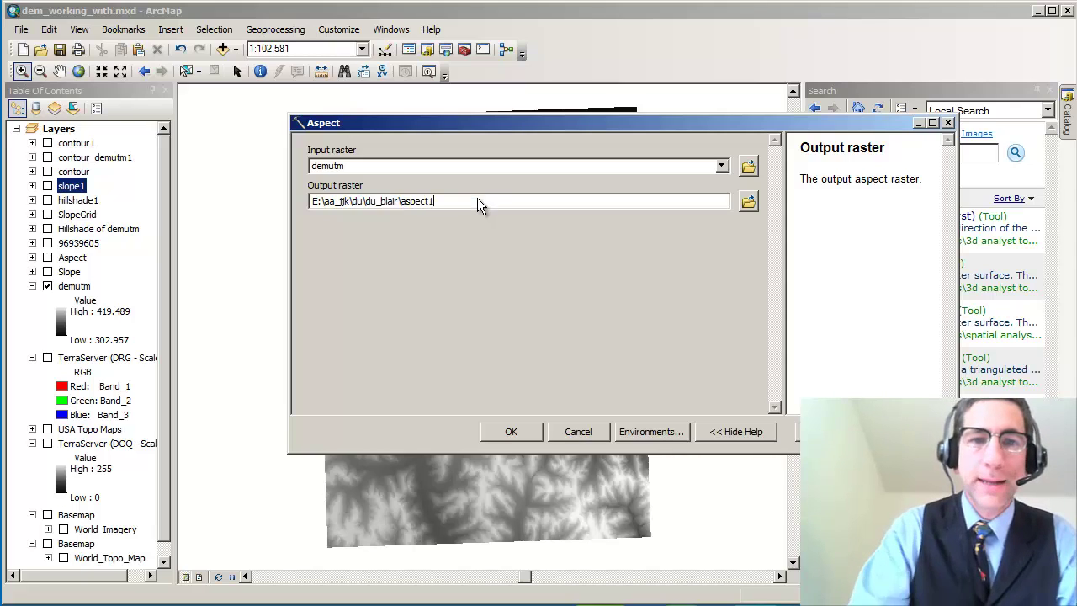
Run Aspect, zoom into part of aspect1, and toggle it against hillshade1 to compare.
click(505, 430)
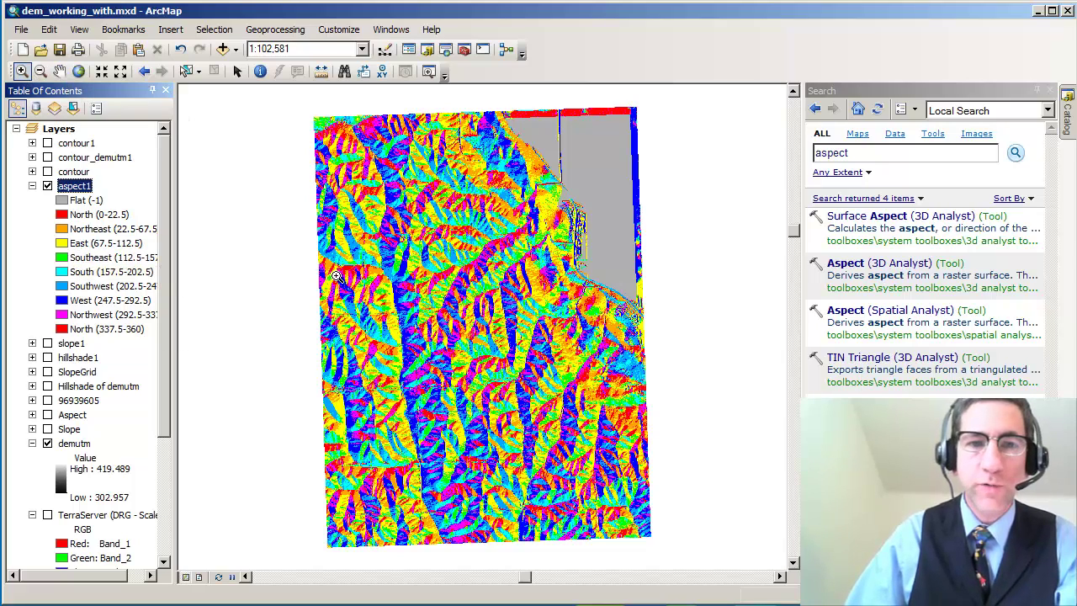
drag(353, 287, 470, 399)
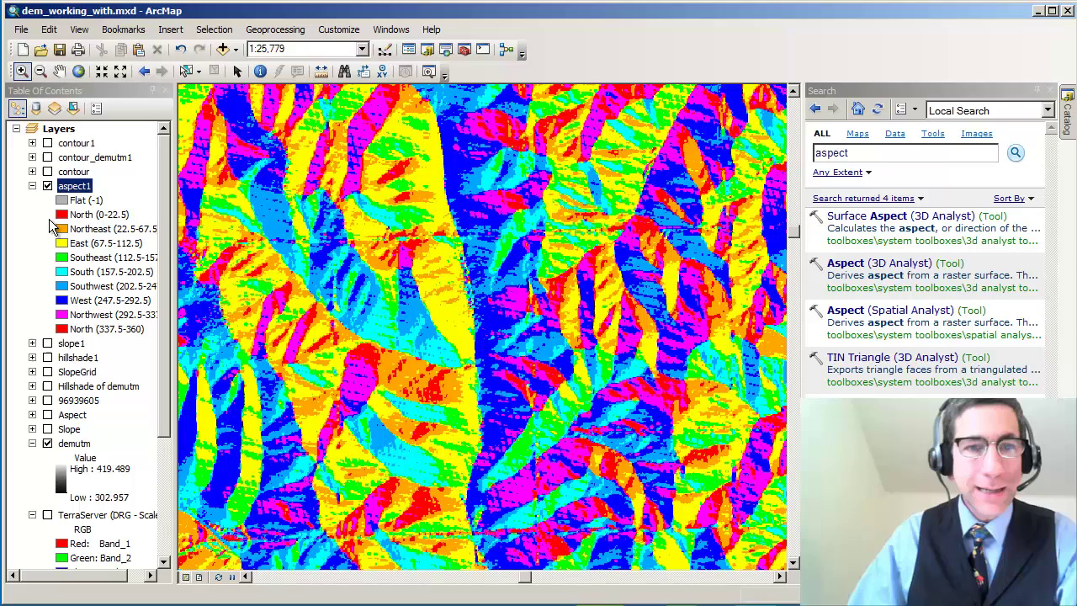
click(47, 186)
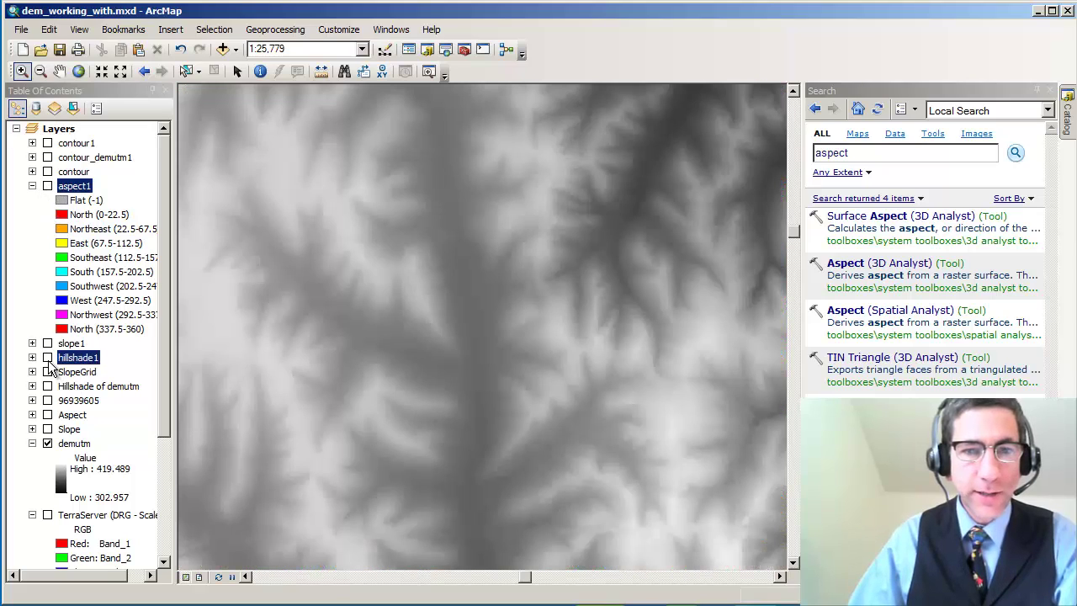
click(47, 358)
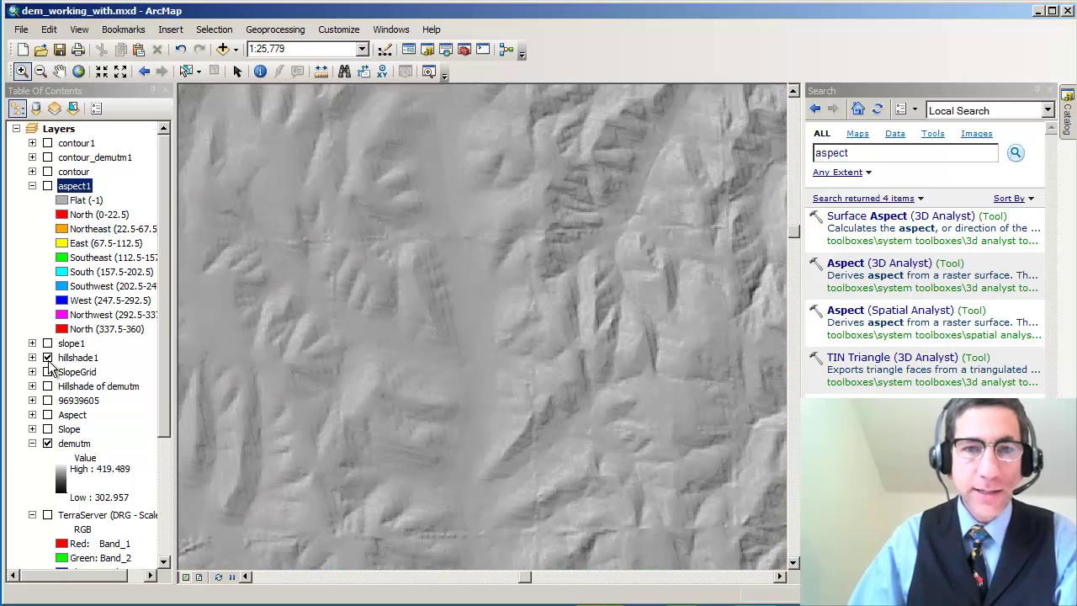
click(47, 358)
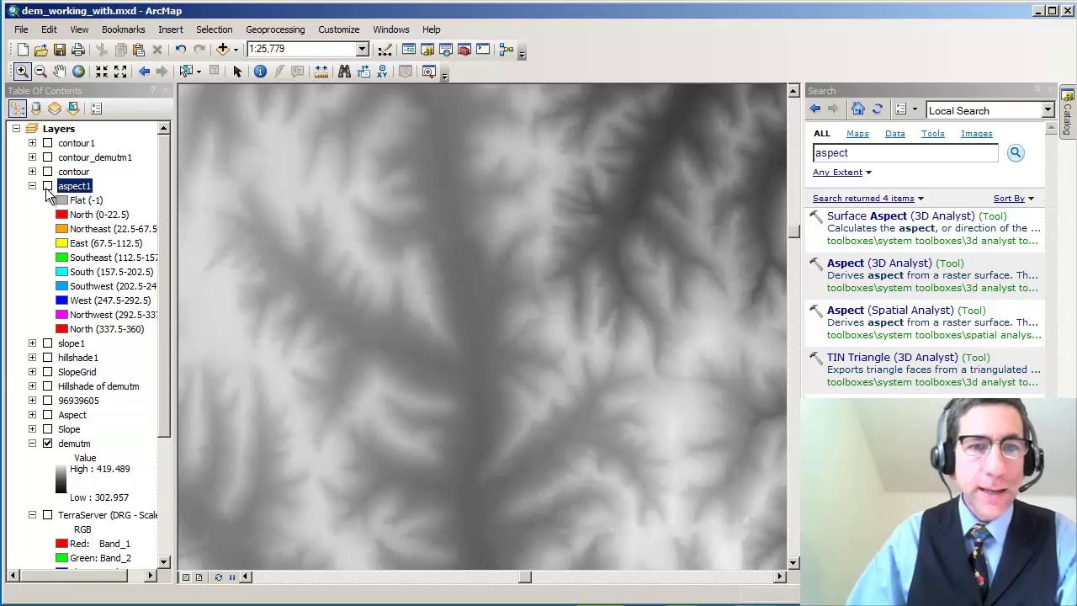
click(47, 186)
Set the aspect1 layer's display transparency to 40% in its Layer Properties.
right_click(66, 193)
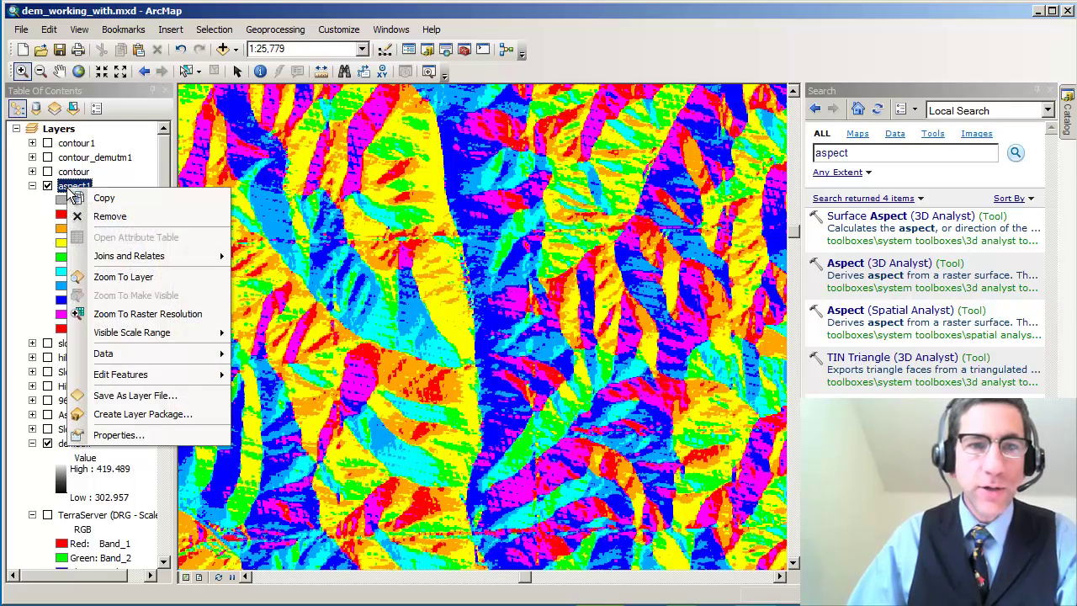
click(141, 430)
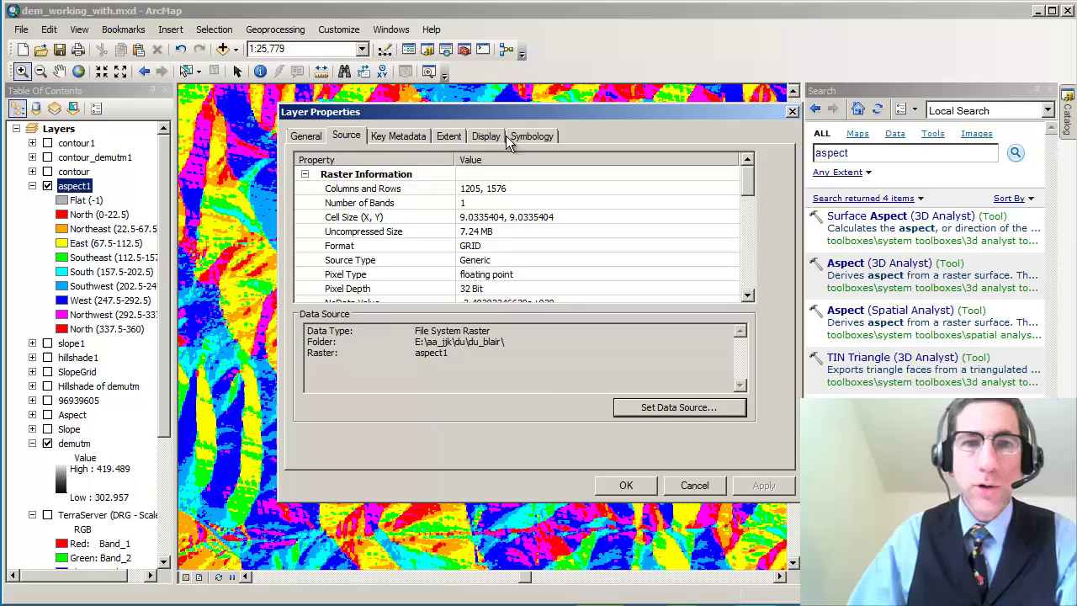
click(488, 136)
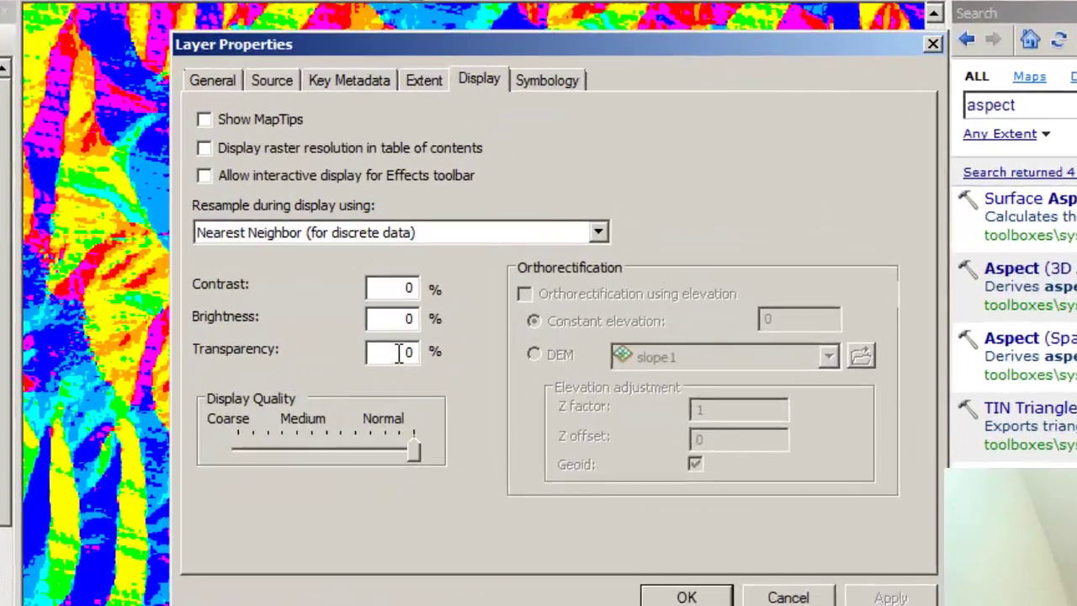
double_click(399, 353)
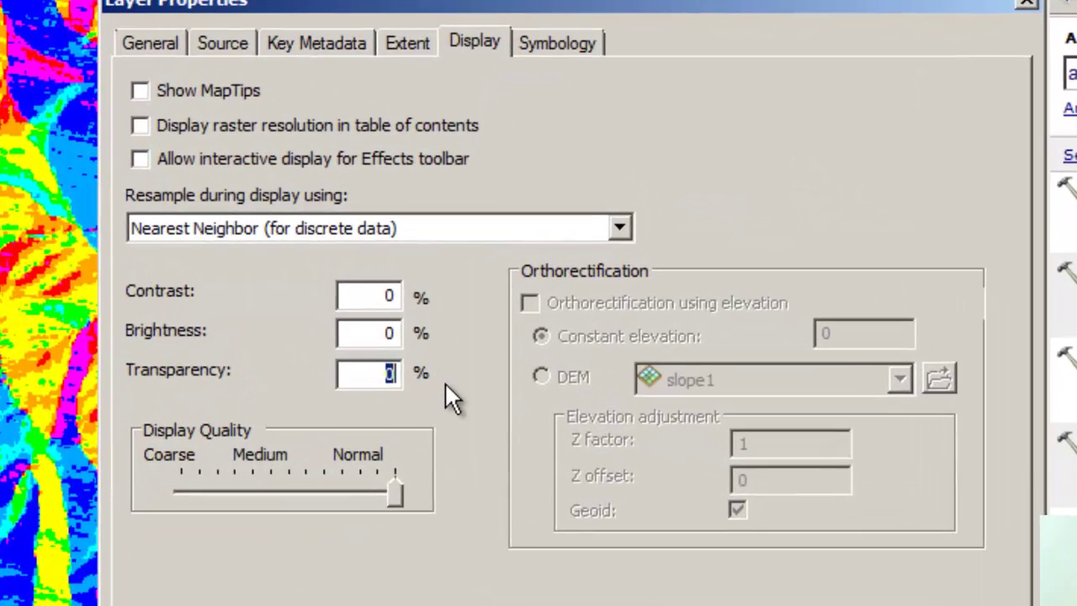
text(40)
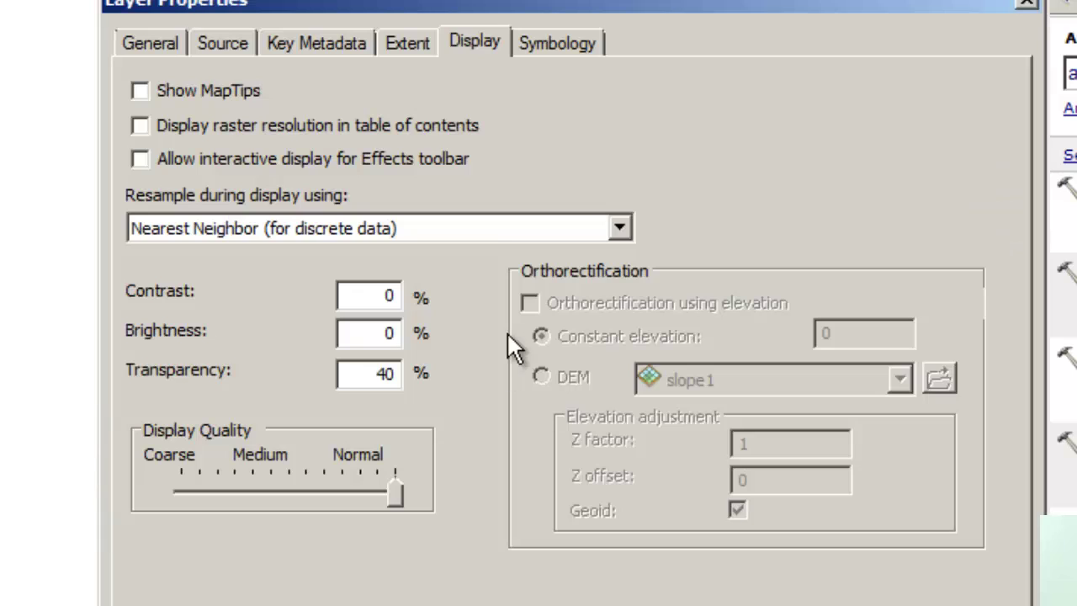
drag(375, 376, 413, 379)
text(0)
key(Return)
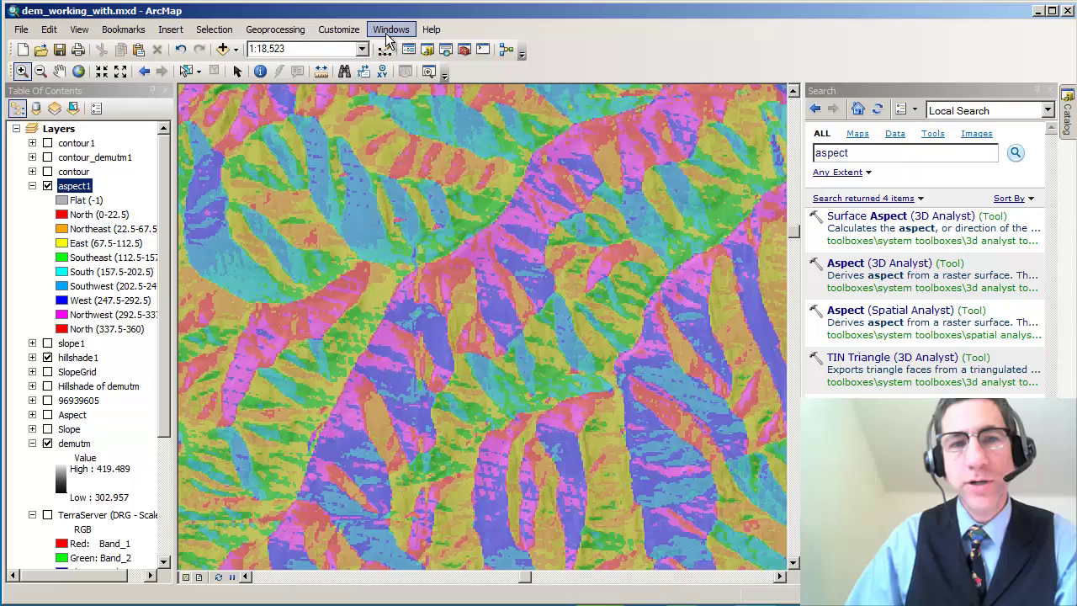
Show the Effects toolbar and choose aspect1 as its effects layer.
click(341, 31)
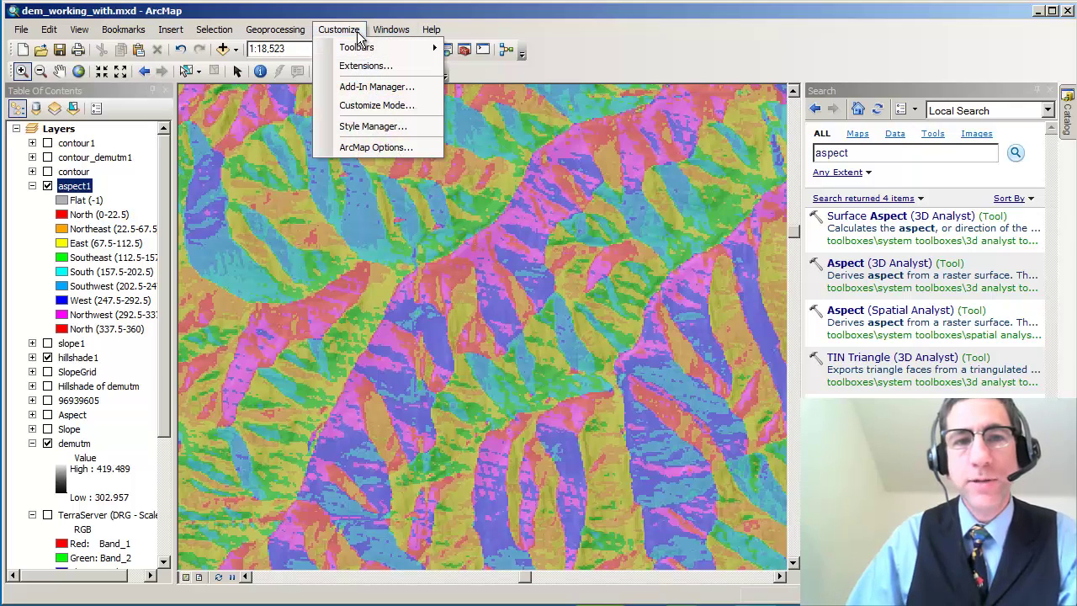
mouse_move(371, 47)
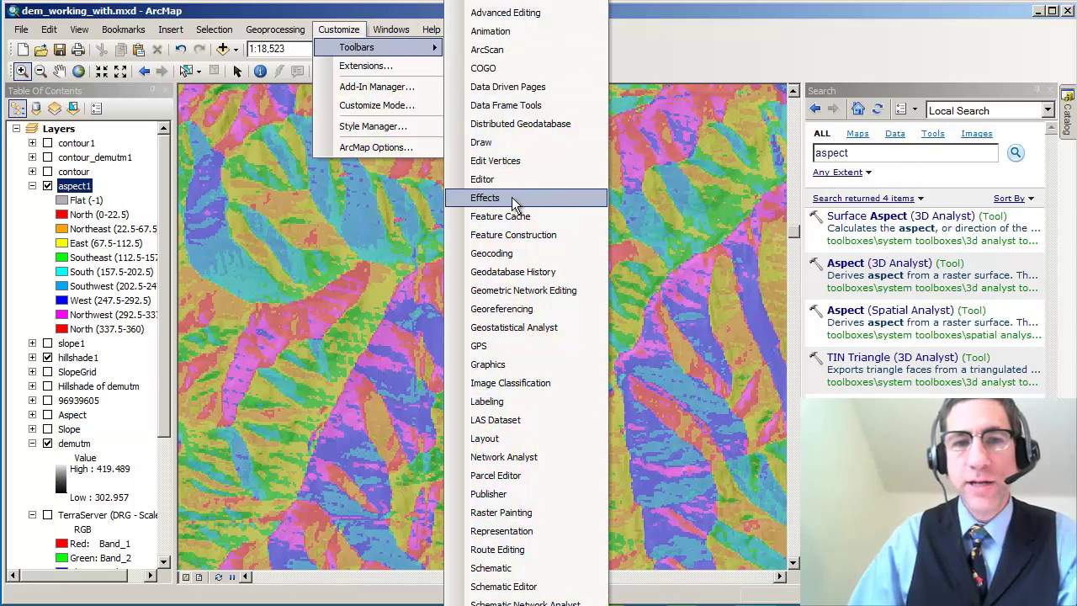
click(514, 197)
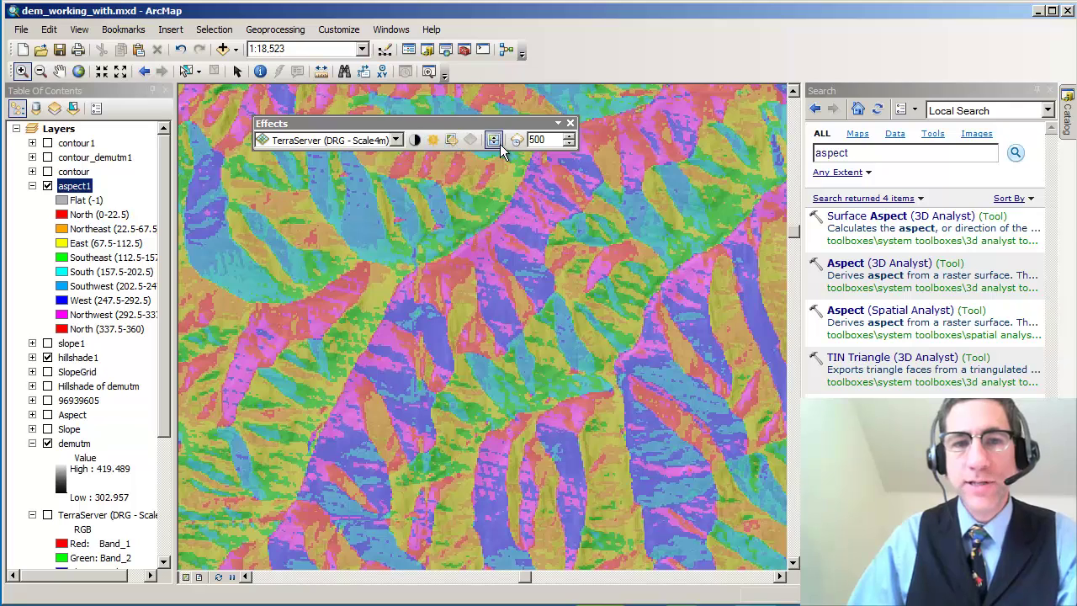
click(396, 141)
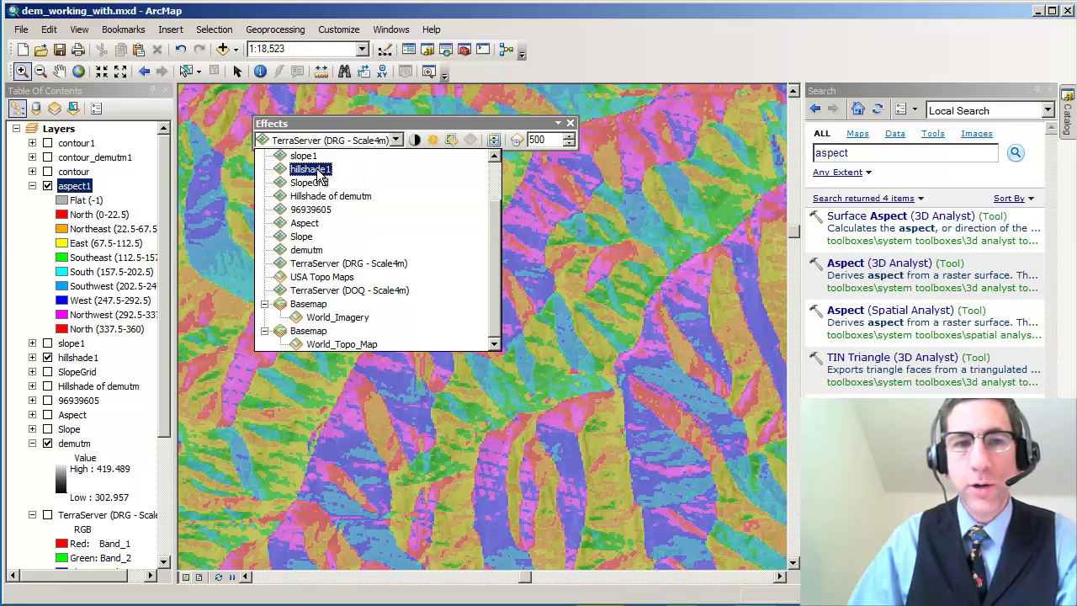
scroll(498, 206, up, 2)
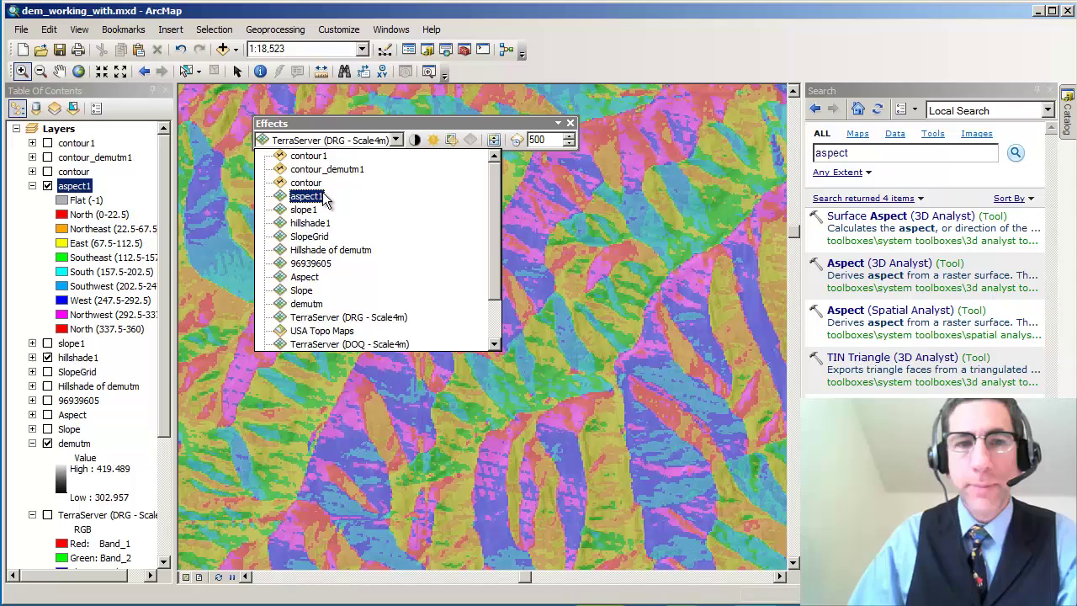
click(323, 195)
Swipe aspect1 back vertically and sideways to reveal the hillshade beneath.
click(494, 141)
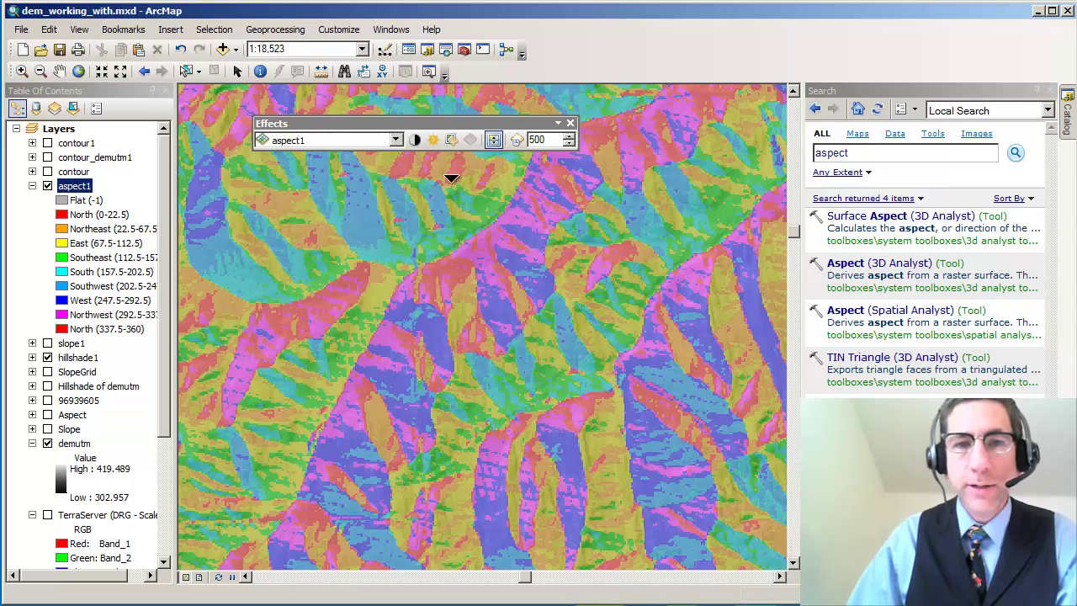
drag(360, 232, 420, 314)
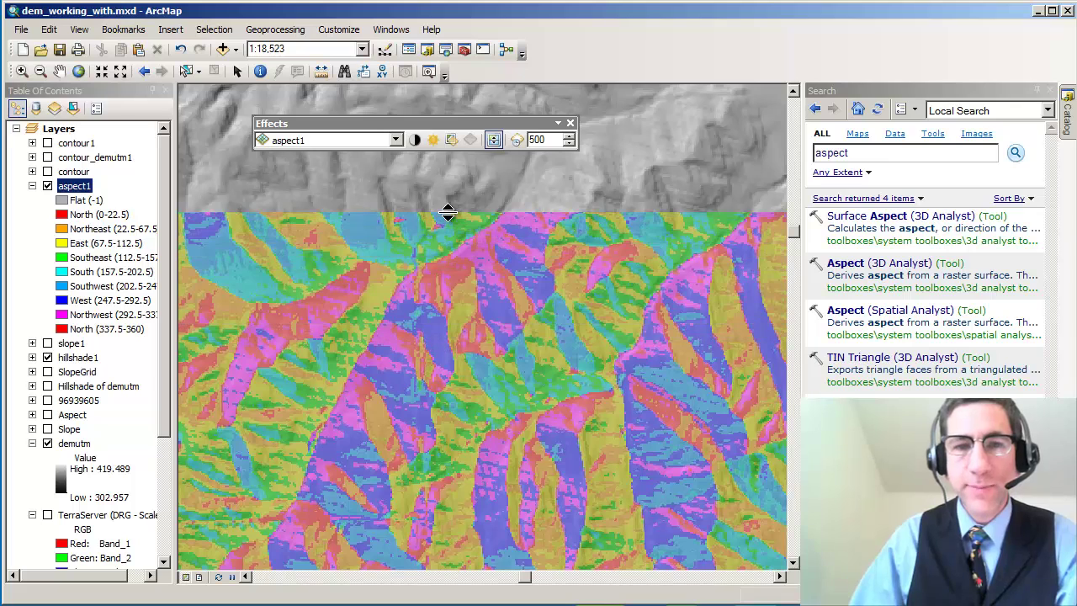
drag(420, 315, 438, 216)
drag(295, 284, 347, 302)
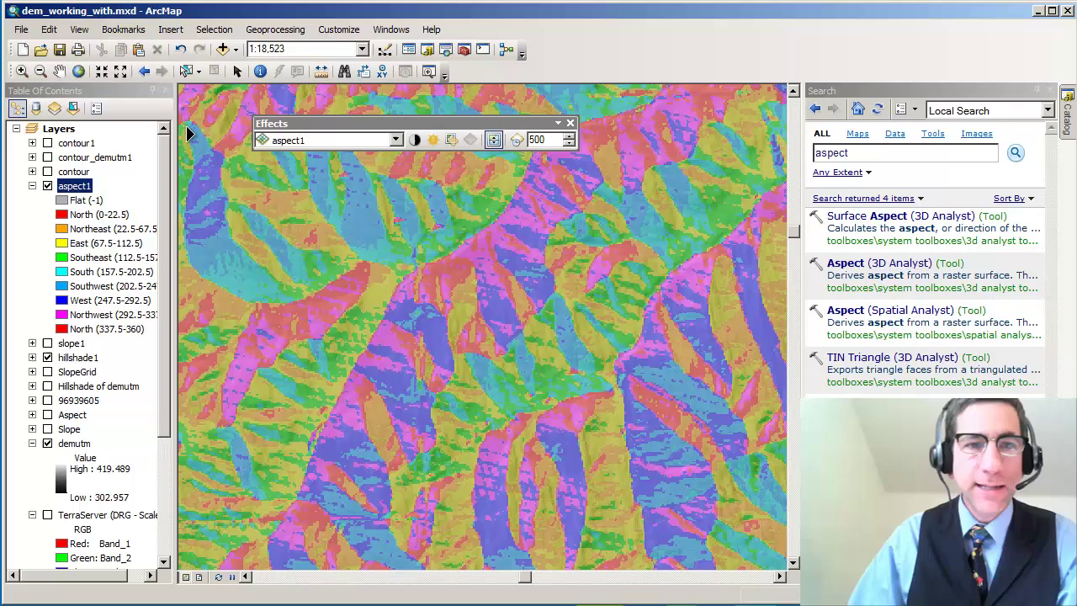
Activate the Identify tool to query aspect1 pixel values on the map.
click(260, 70)
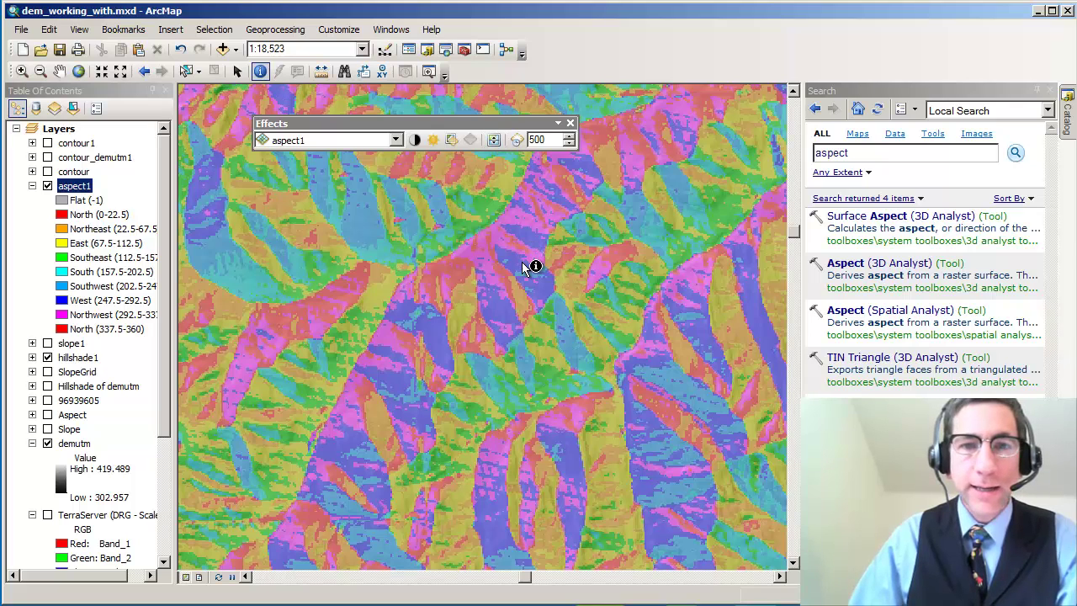